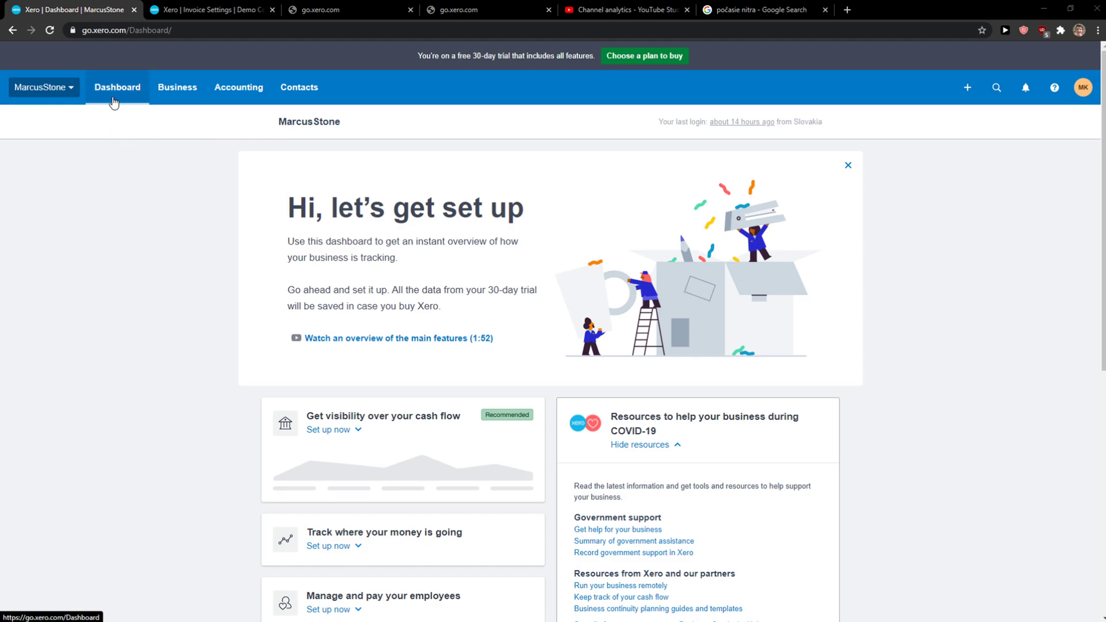
Go to MarcusStone's Settings, then to its Subscription and billing page
click(44, 87)
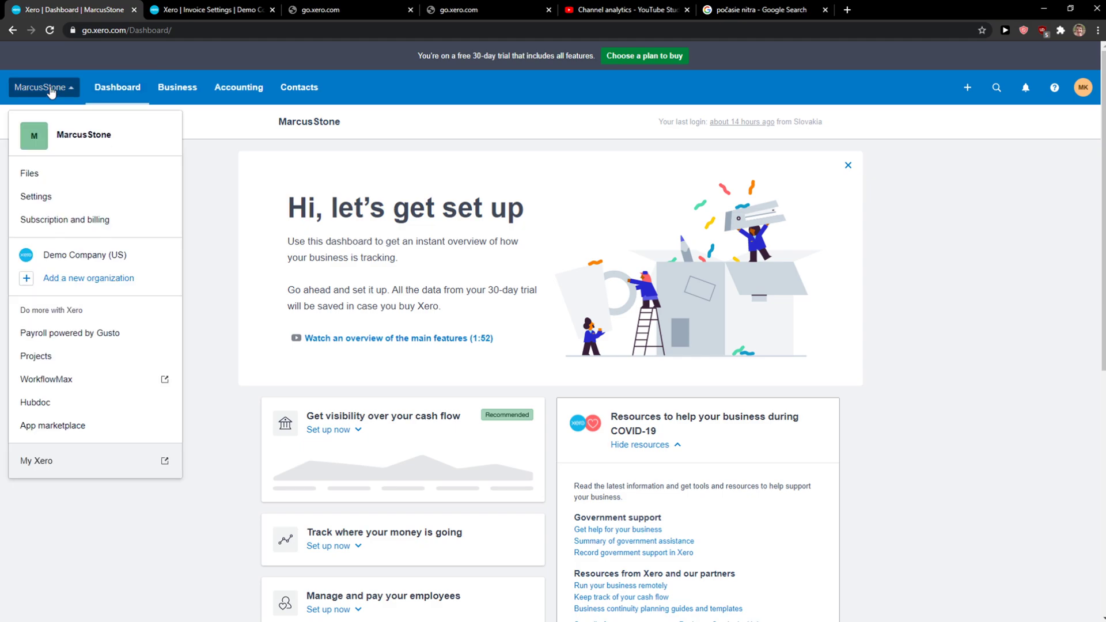
click(58, 205)
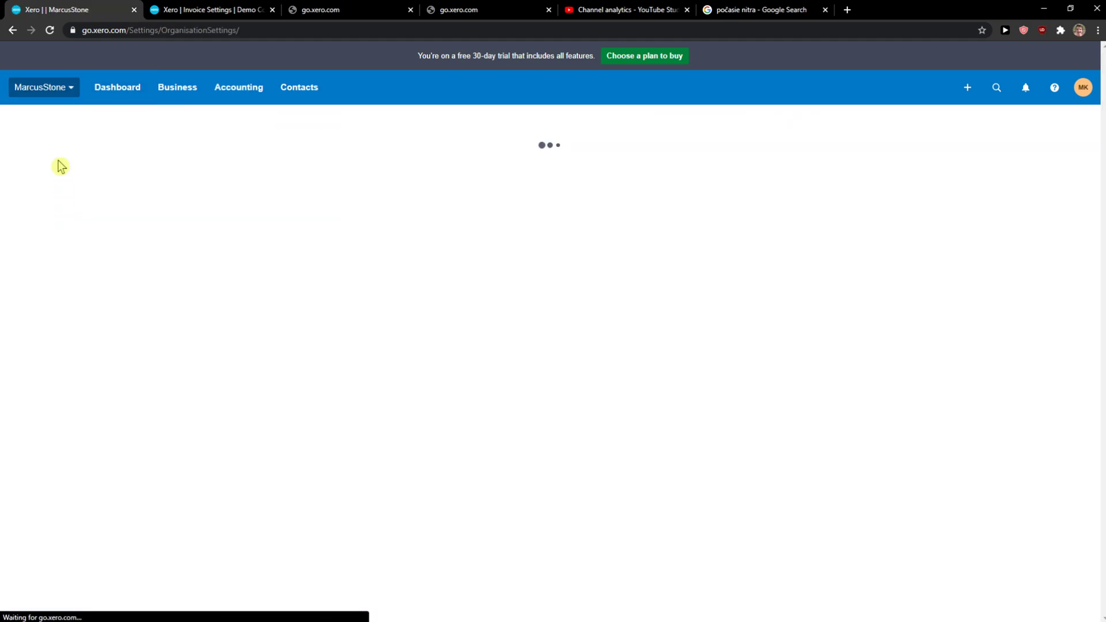
click(48, 227)
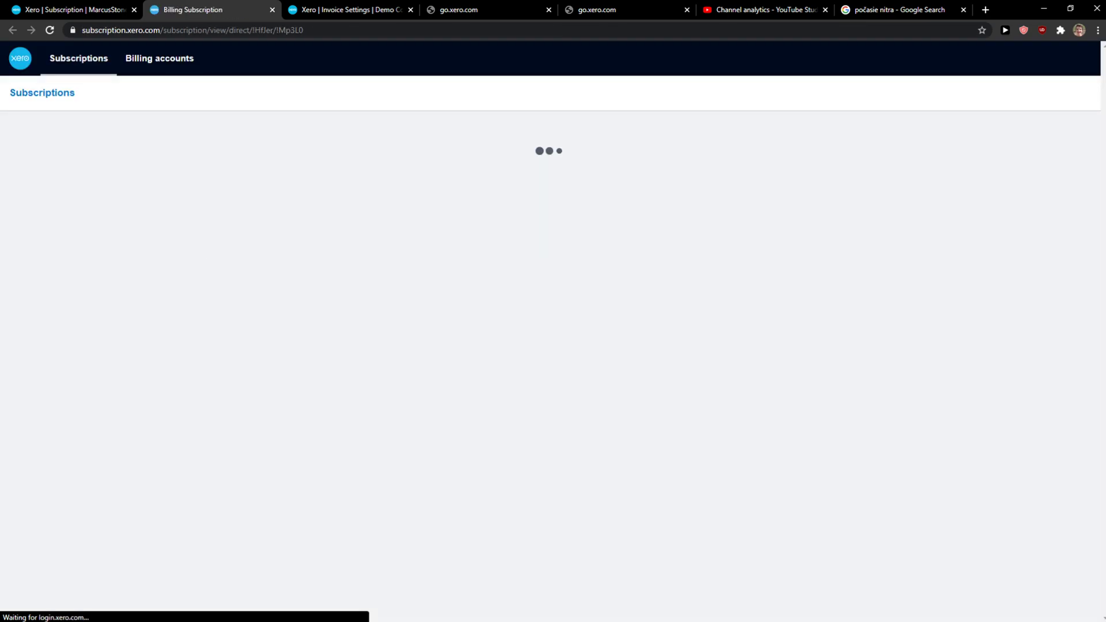
click(816, 141)
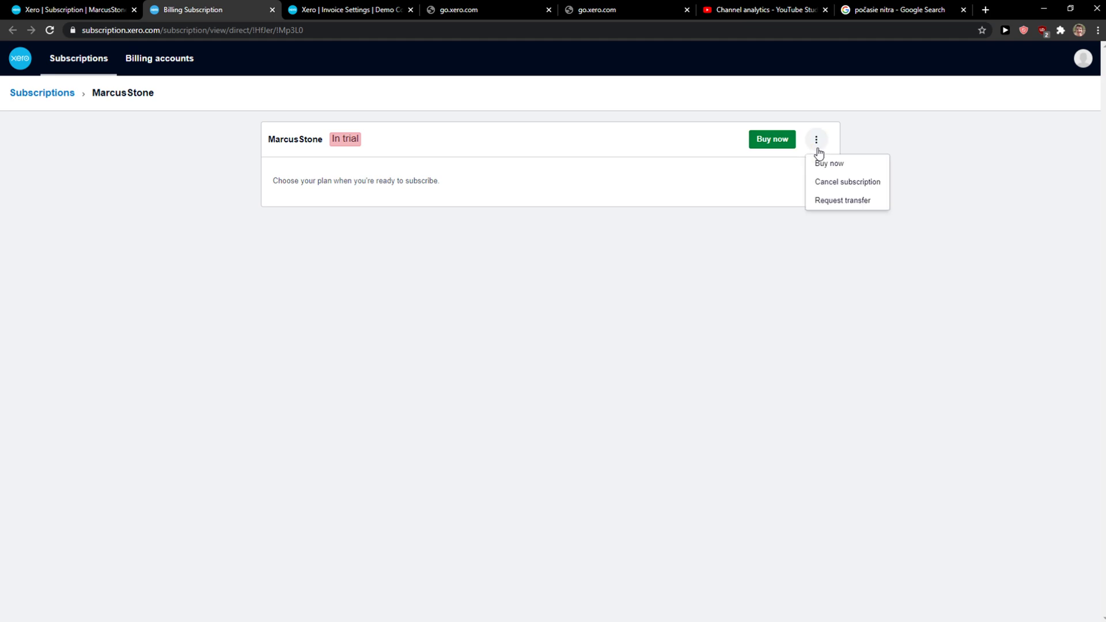
click(836, 208)
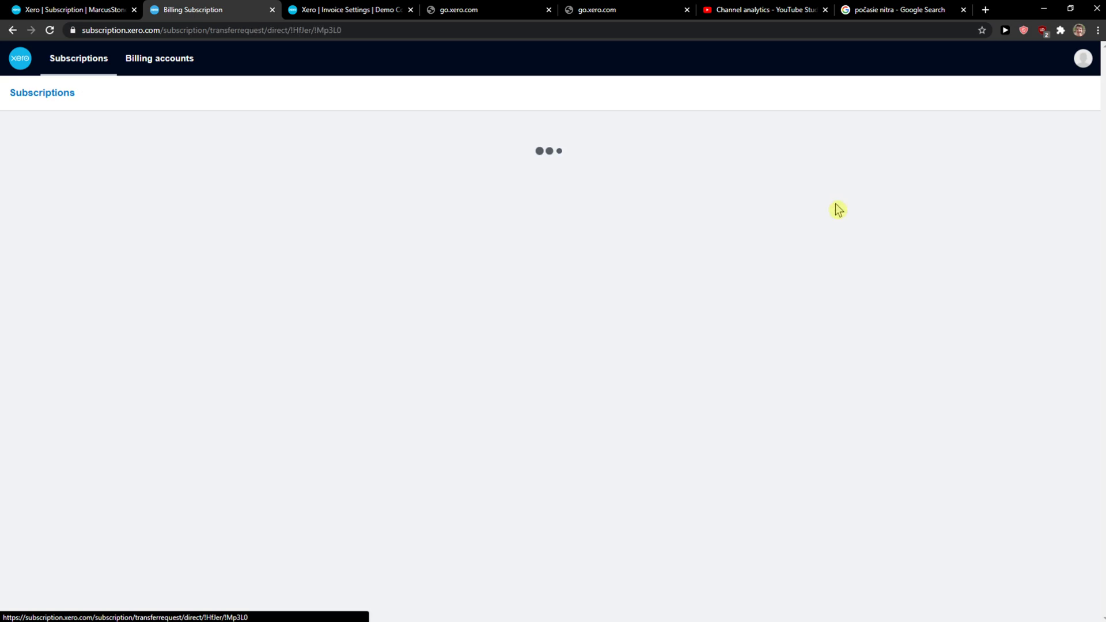
click(603, 214)
click(301, 253)
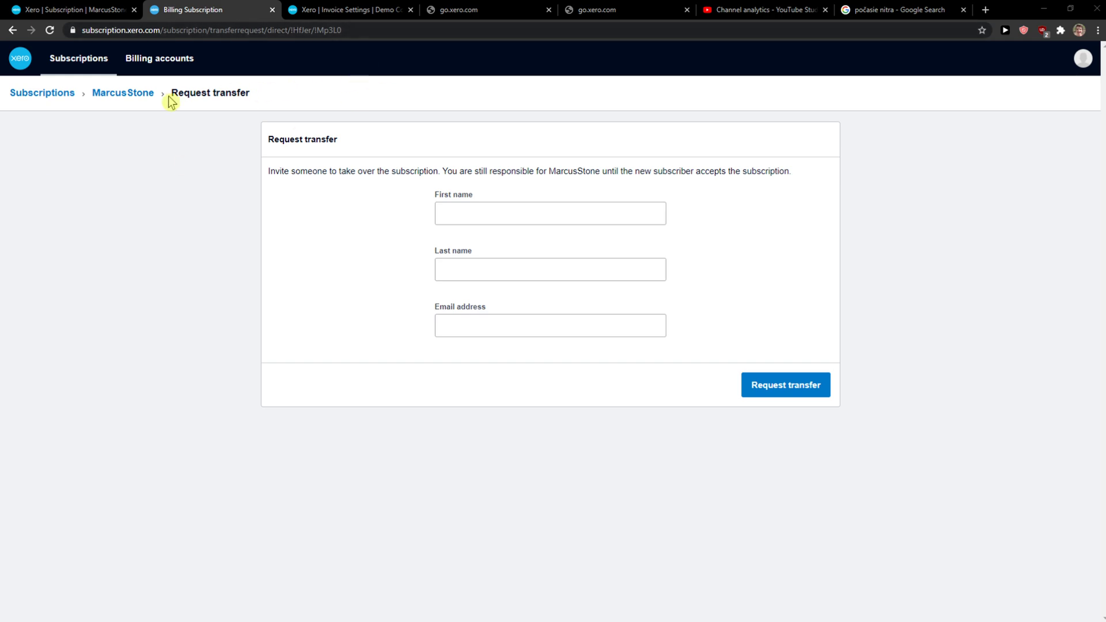
click(134, 94)
click(64, 93)
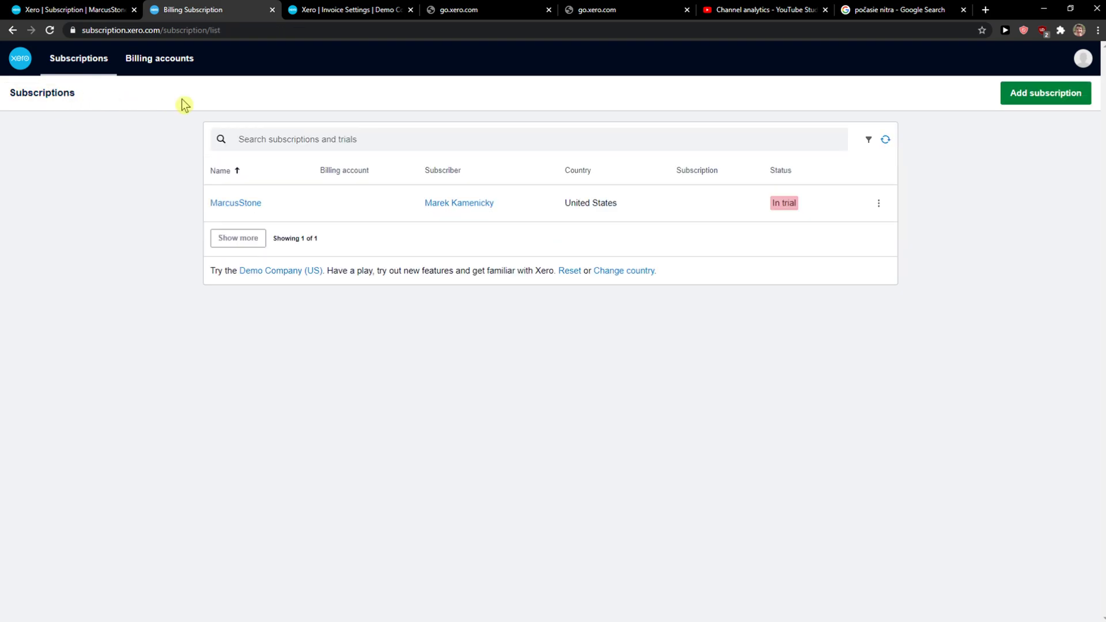